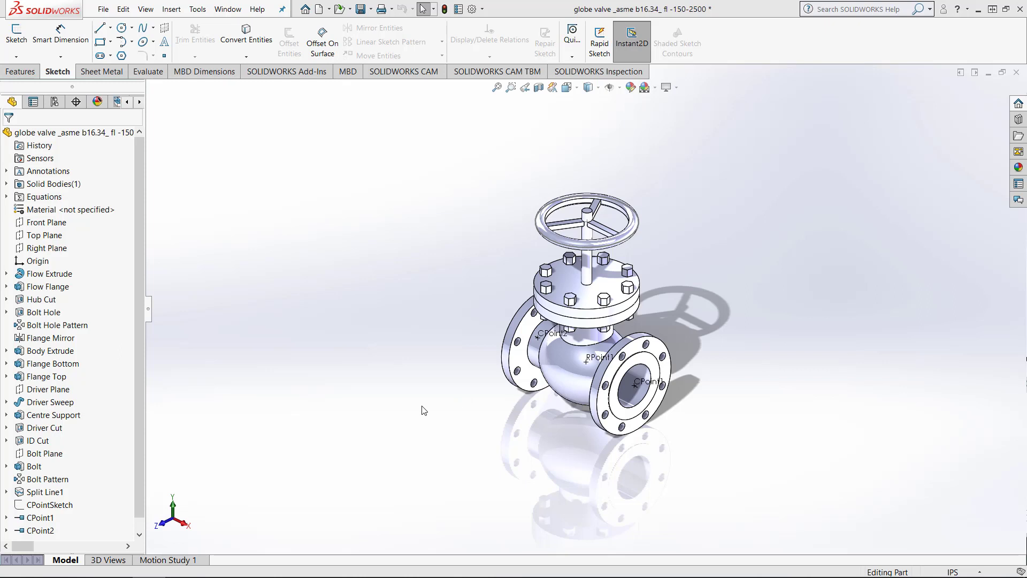
Open the Motion Study 1 timeline and launch the Animation Wizard
{"action": "left_click", "coordinate": [171, 560]}
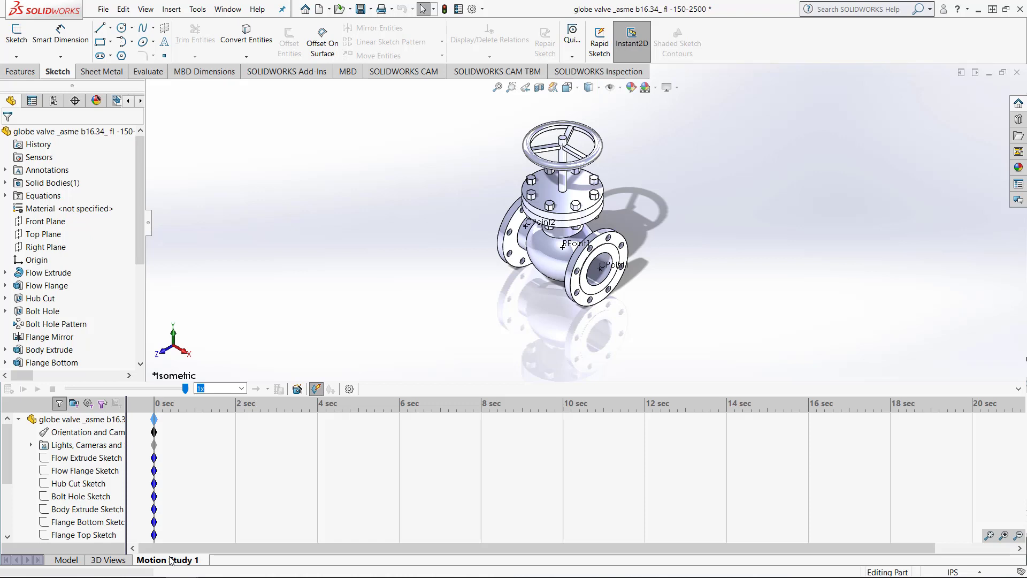
{"action": "left_click", "coordinate": [303, 394]}
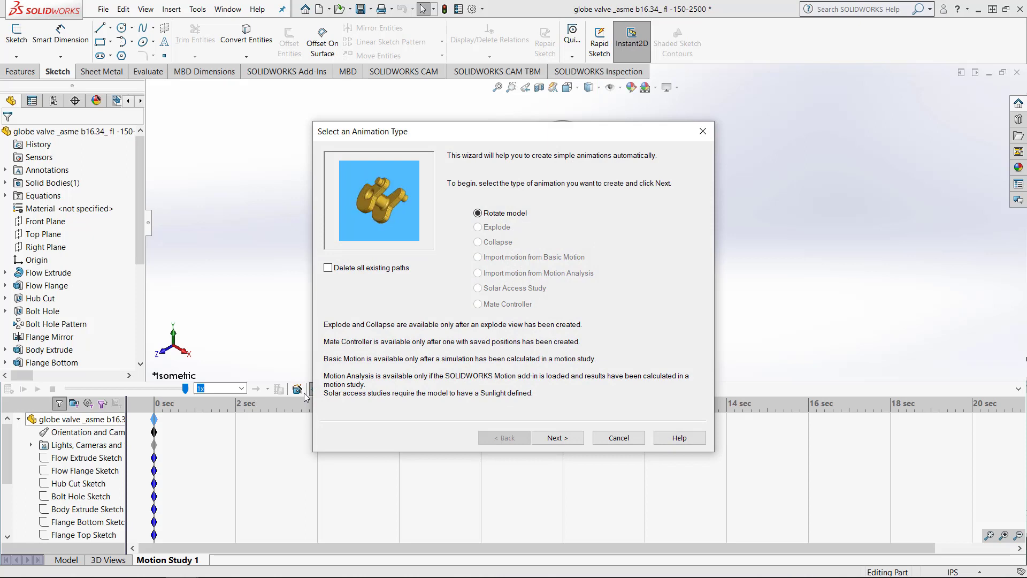
Choose Rotate model with one clockwise Y-axis turn lasting 5 seconds
{"action": "left_click", "coordinate": [557, 437]}
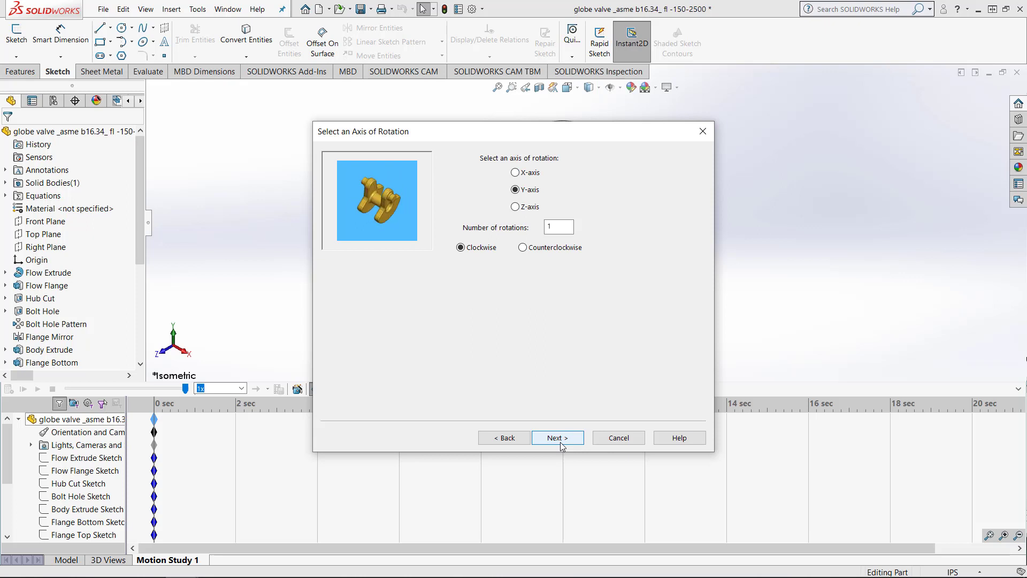
{"action": "left_click", "coordinate": [561, 444]}
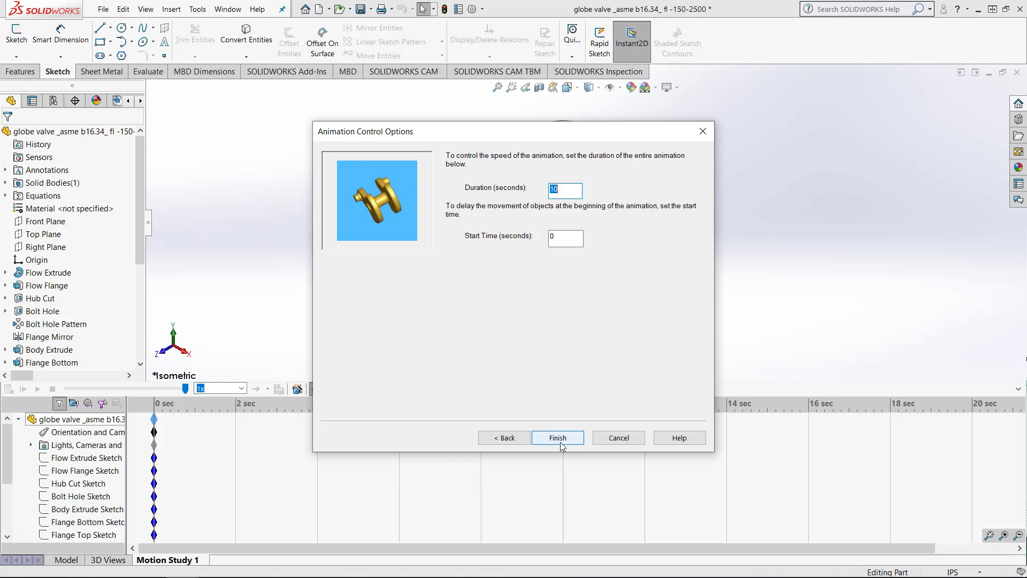
{"action": "type", "text": "5"}
{"action": "key", "text": "Tab"}
Start the rotation at 2 sec, insert it into the timeline, and play it back
{"action": "type", "text": "2"}
{"action": "left_click", "coordinate": [558, 437]}
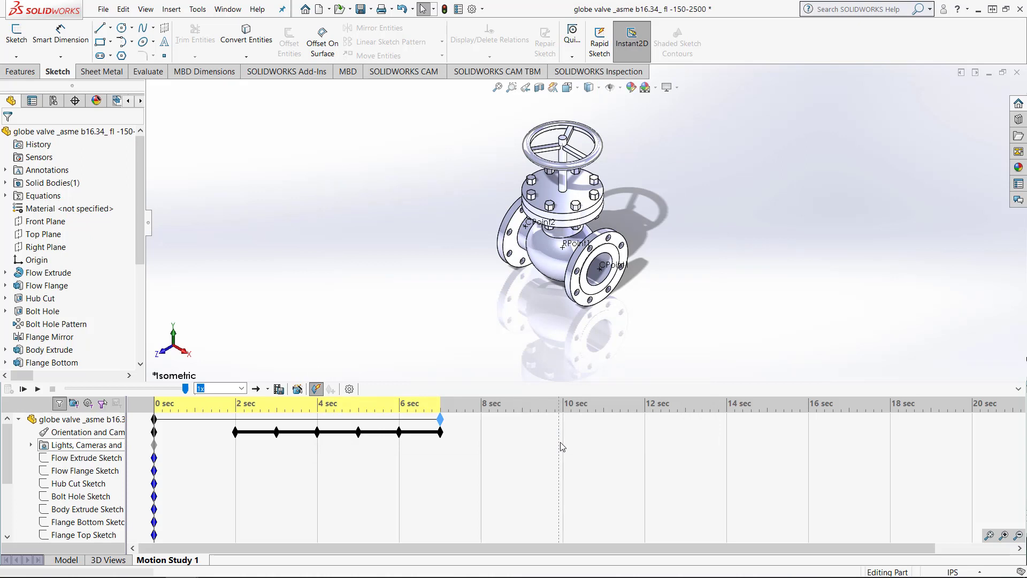
{"action": "left_click", "coordinate": [38, 389]}
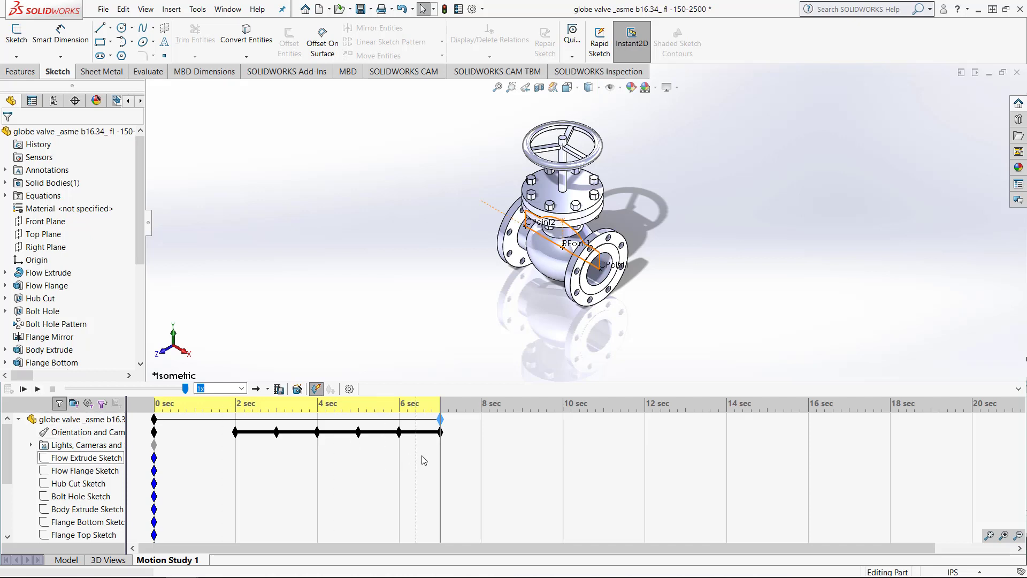
Delete the 2–7 sec rotation keyframes and return the time bar to the start
{"action": "left_click_drag", "start_coordinate": [464, 465], "coordinate": [223, 412]}
{"action": "key", "text": "Delete"}
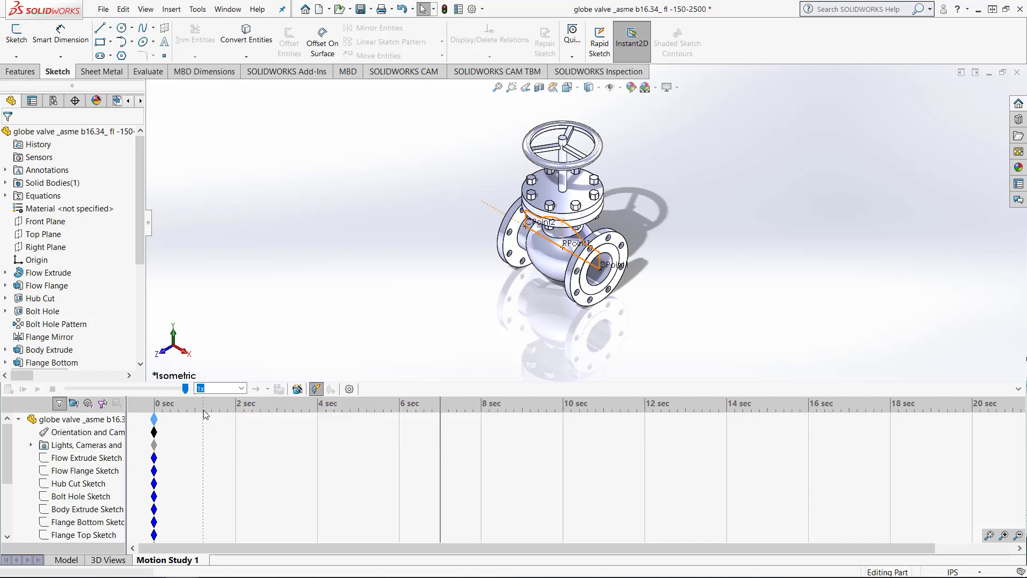
{"action": "left_click_drag", "start_coordinate": [441, 432], "coordinate": [134, 438]}
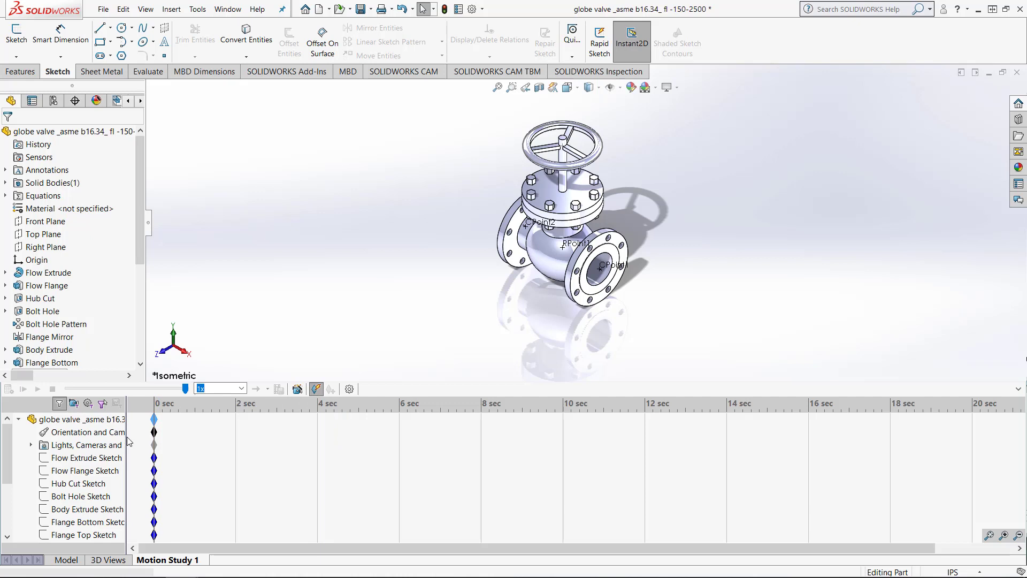
{"action": "left_click", "coordinate": [170, 436]}
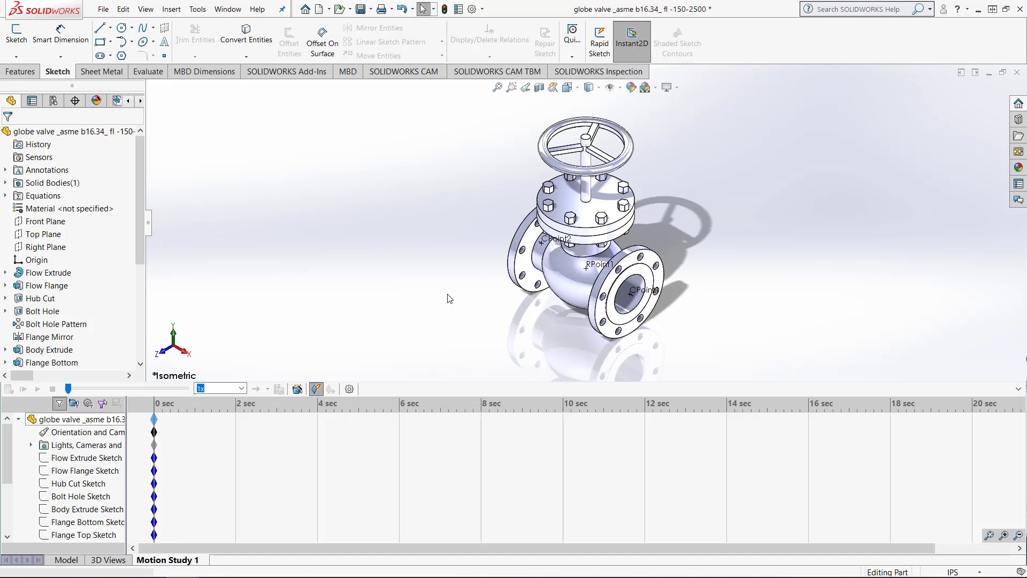
Record a Left view at 0 sec and a Right view at 2 sec, then play the change
{"action": "key", "text": "ctrl+3"}
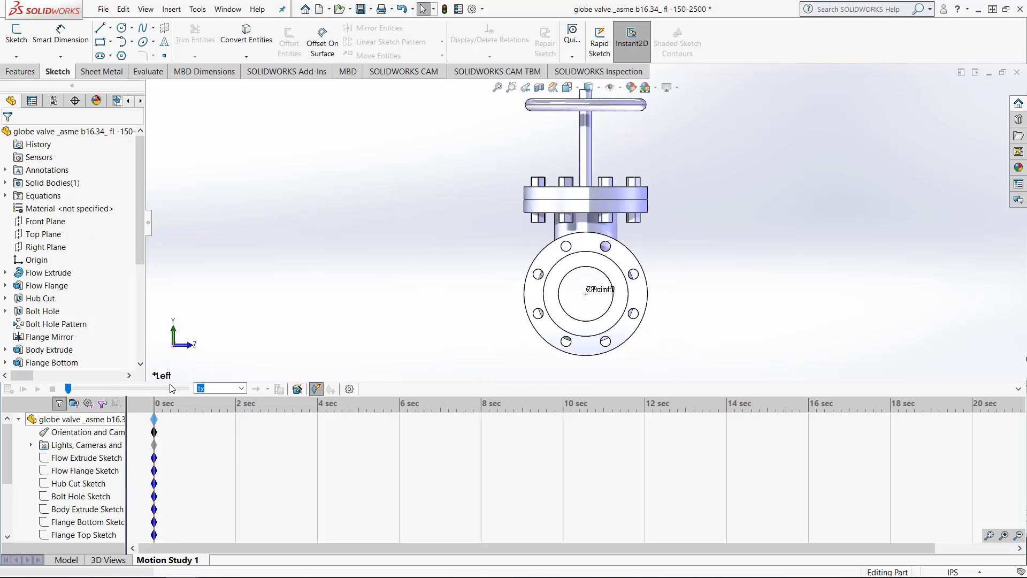
{"action": "left_click_drag", "start_coordinate": [151, 409], "coordinate": [237, 409]}
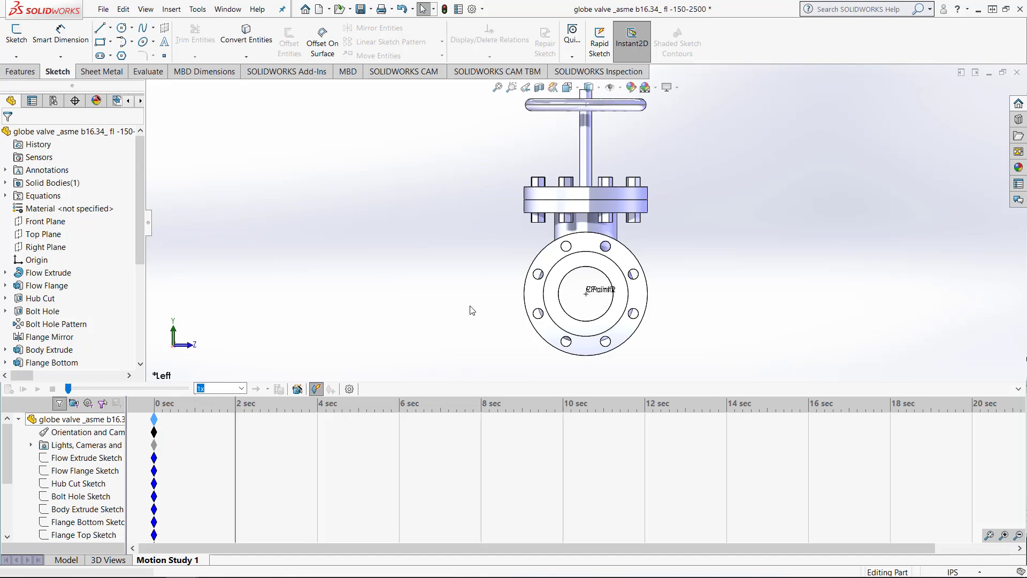
{"action": "key", "text": "ctrl+4"}
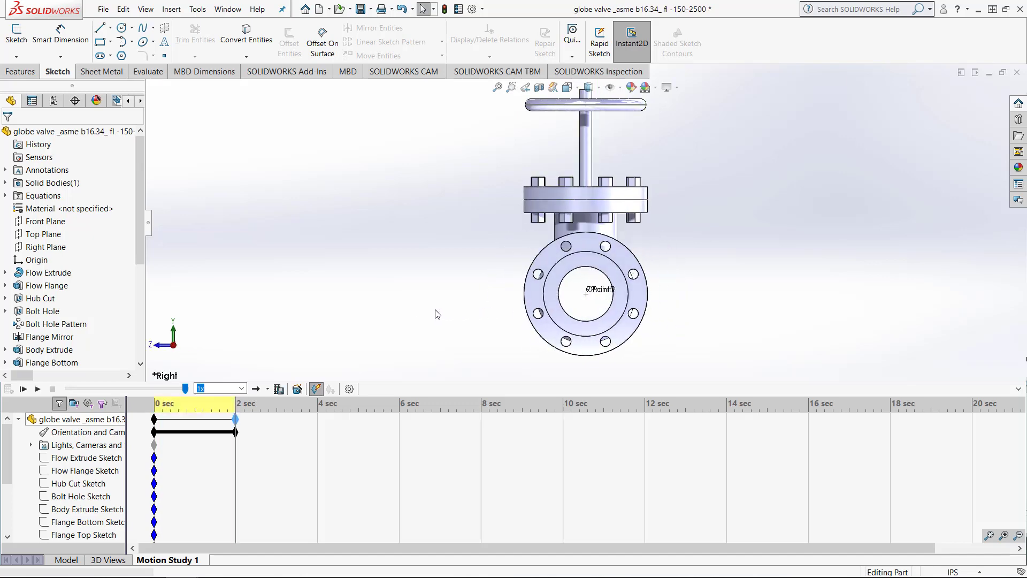
{"action": "left_click", "coordinate": [38, 389]}
{"action": "left_click", "coordinate": [37, 389]}
Shift the view keys to 2 and 4 sec and replay the Left-to-Right animation
{"action": "left_click_drag", "start_coordinate": [236, 433], "coordinate": [318, 438]}
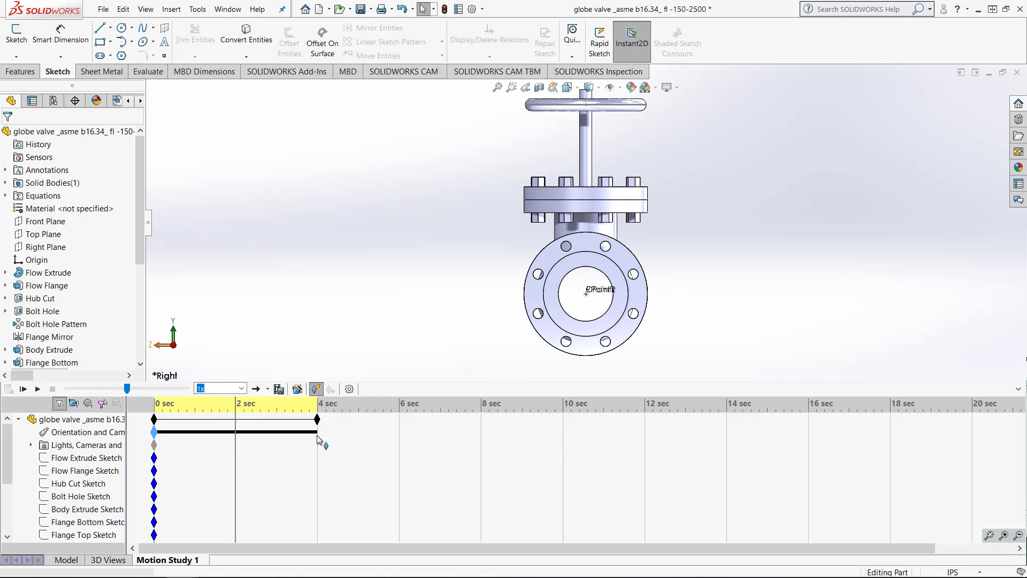
{"action": "left_click_drag", "start_coordinate": [156, 433], "coordinate": [236, 436]}
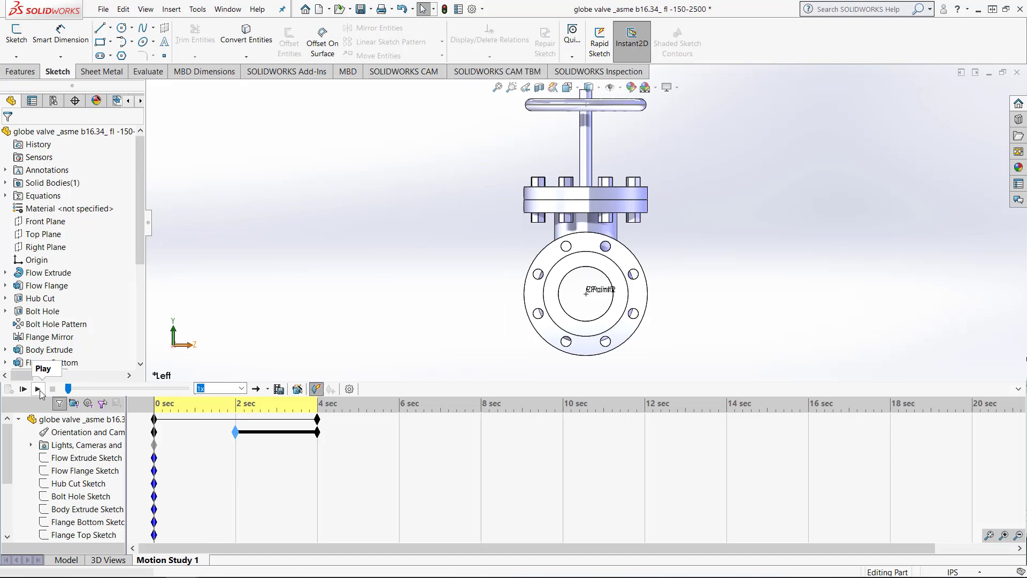
{"action": "left_click", "coordinate": [39, 390]}
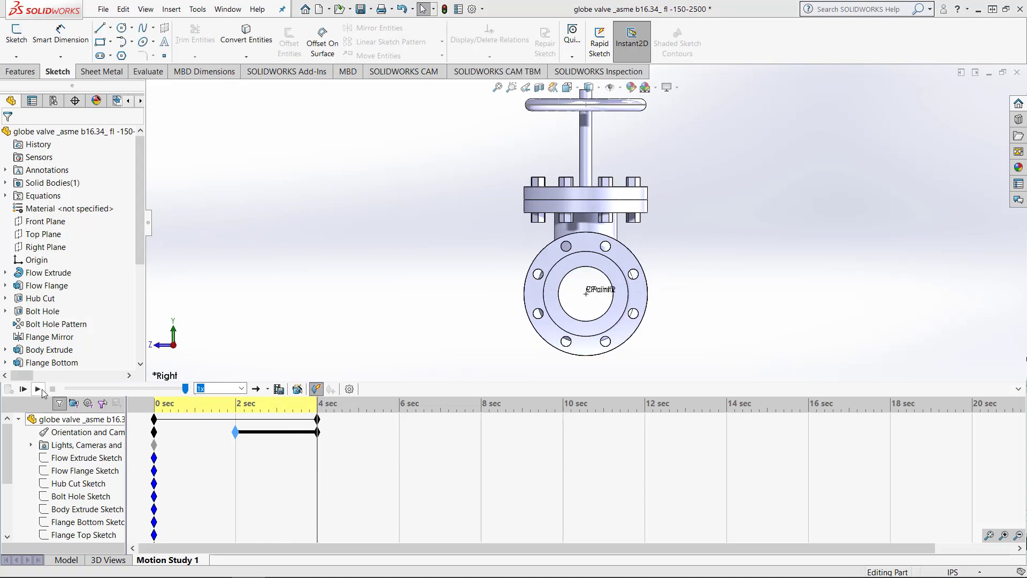
Create a second motion study, Motion Study 2
{"action": "right_click", "coordinate": [159, 561]}
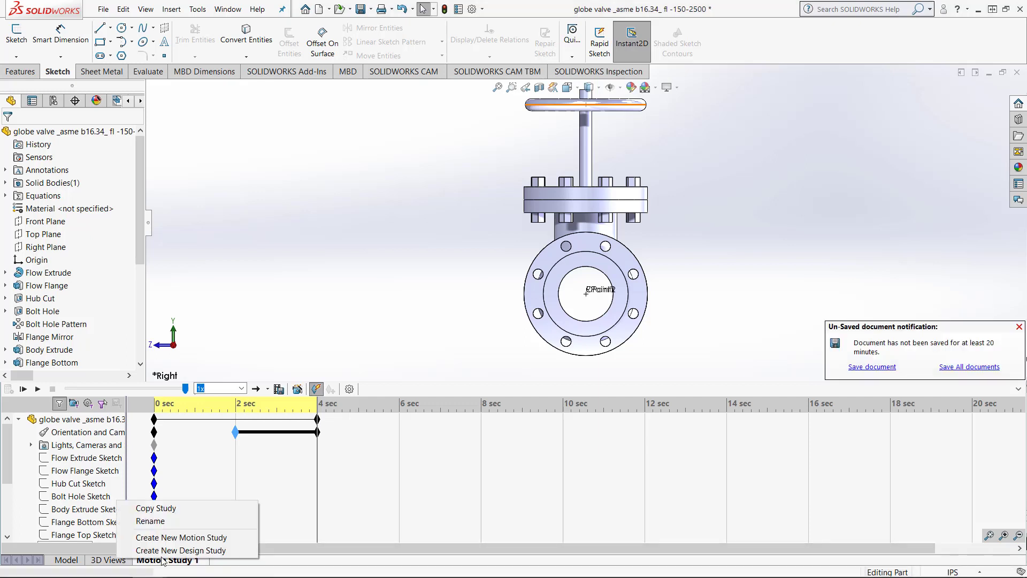
{"action": "left_click", "coordinate": [168, 537]}
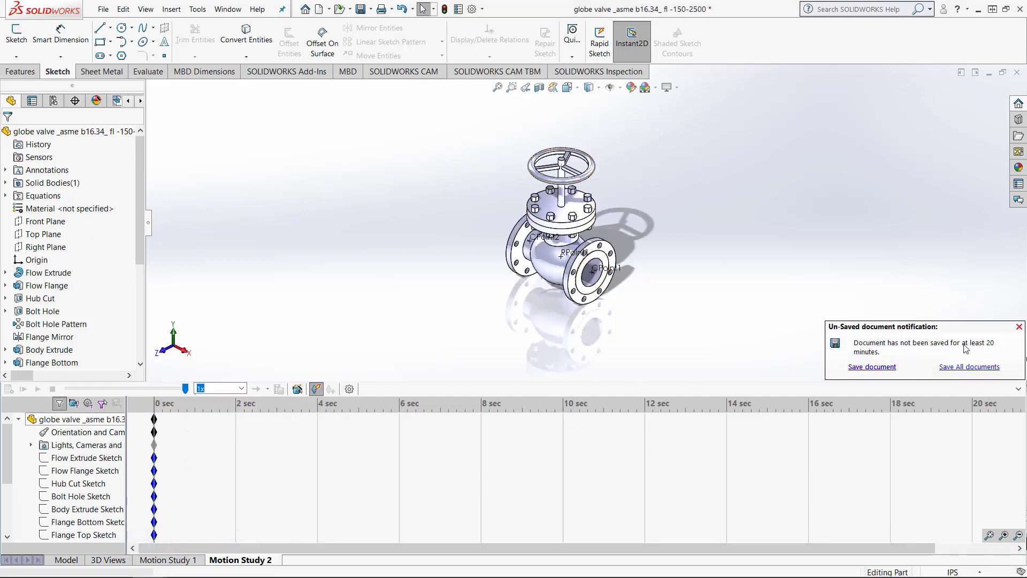
{"action": "left_click", "coordinate": [1019, 326]}
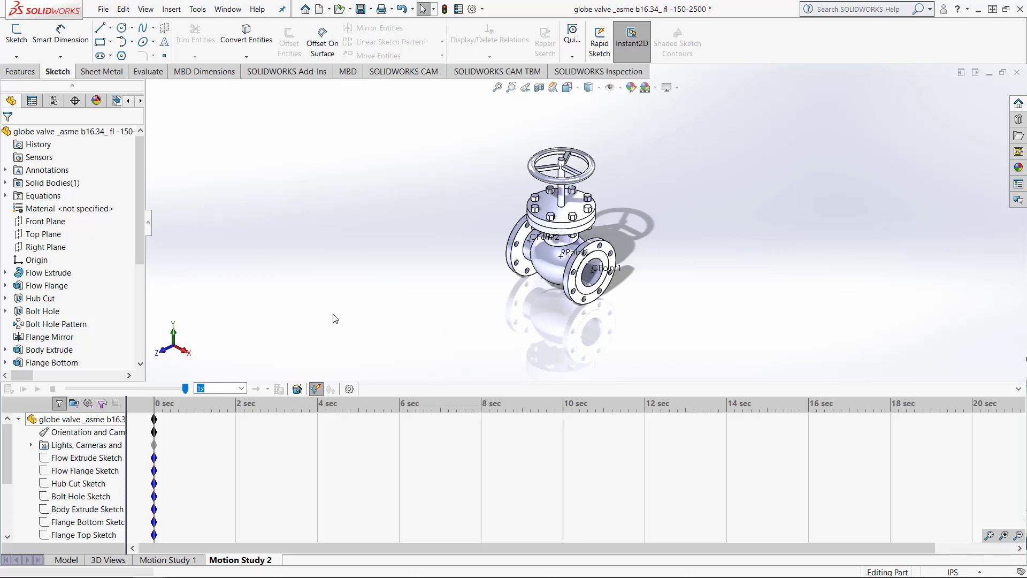
Add a spot light and position it at the valve's upper right
{"action": "right_click", "coordinate": [70, 446]}
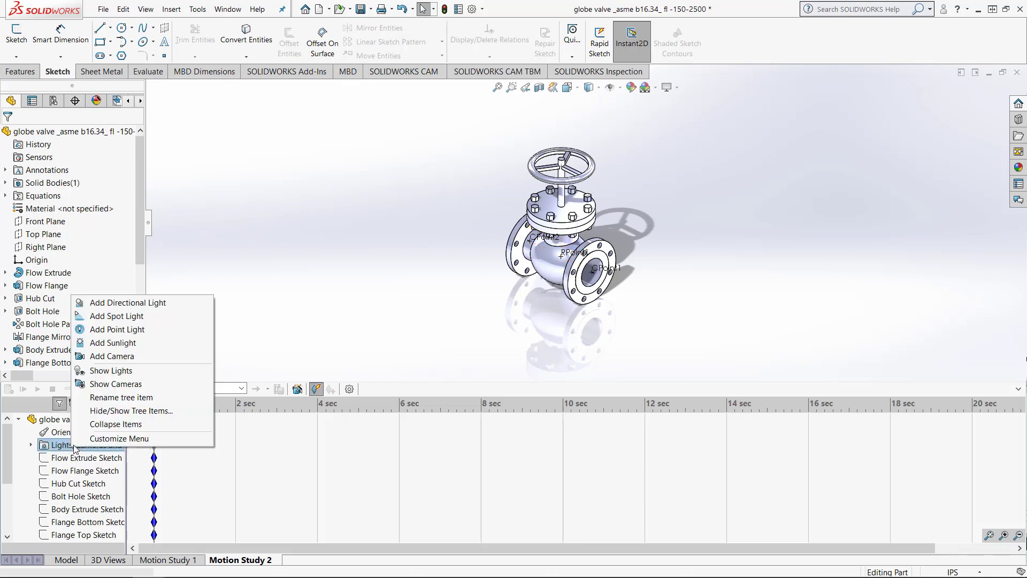
{"action": "left_click", "coordinate": [138, 317]}
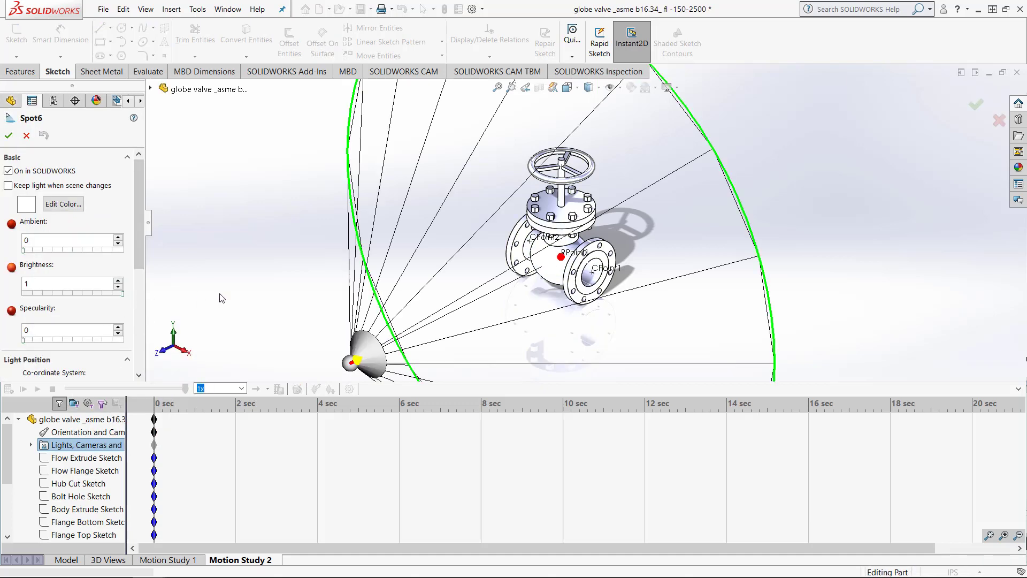
{"action": "key", "text": "f"}
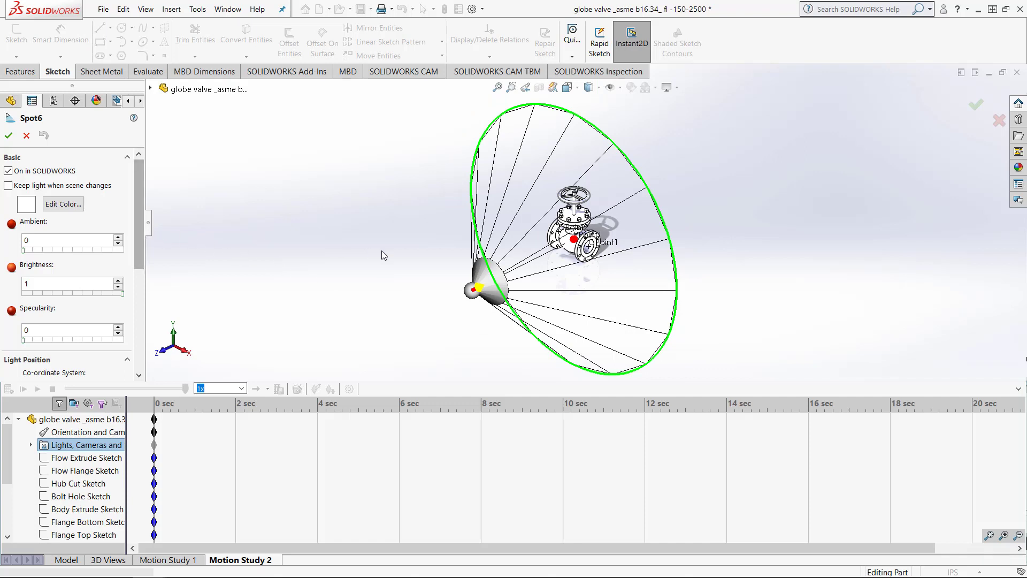
{"action": "left_click_drag", "start_coordinate": [478, 291], "coordinate": [681, 183]}
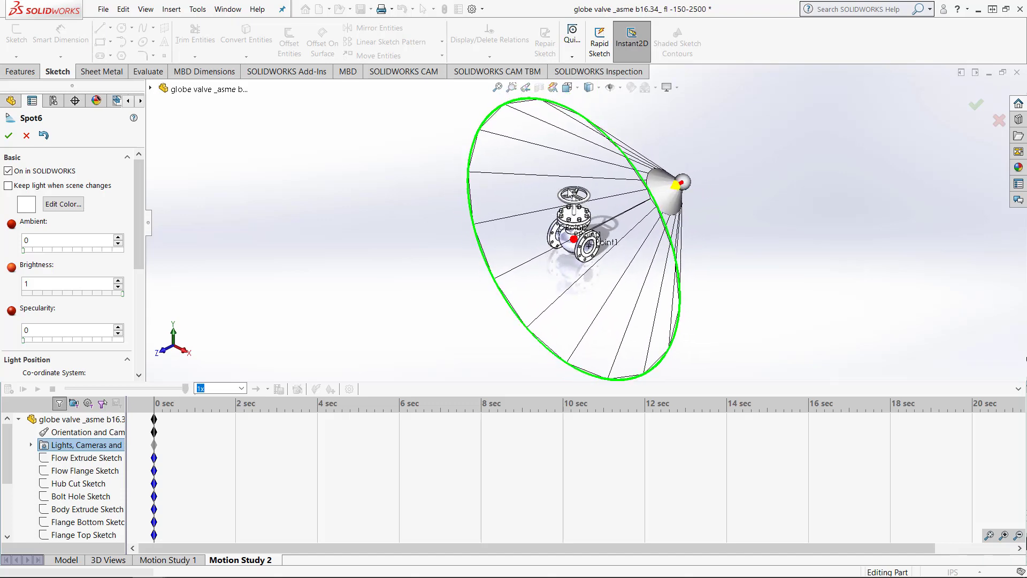
{"action": "left_click", "coordinate": [9, 136]}
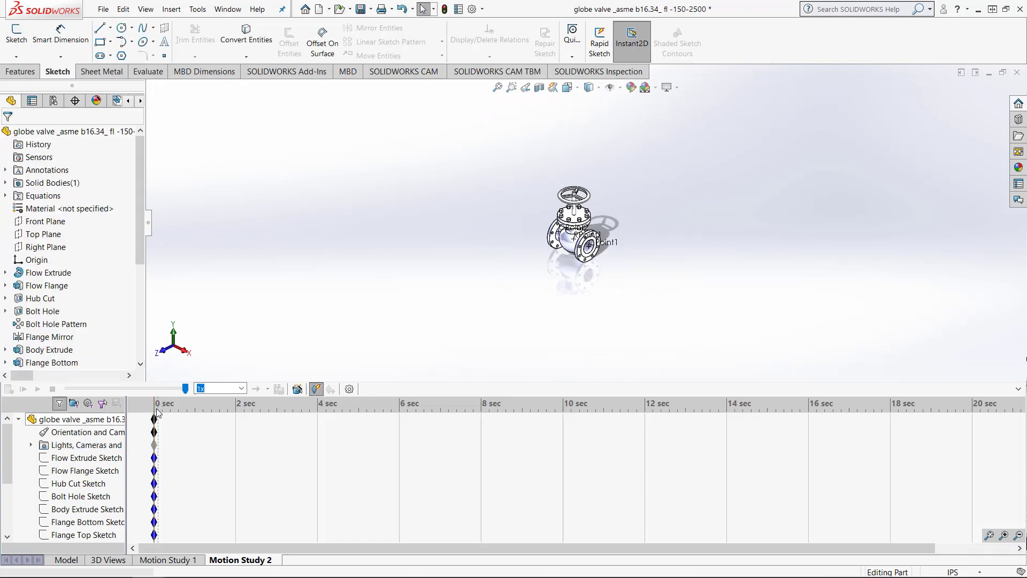
Key the Spot6 light at 2 sec moved above the valve, aiming down
{"action": "left_click_drag", "start_coordinate": [156, 409], "coordinate": [235, 409]}
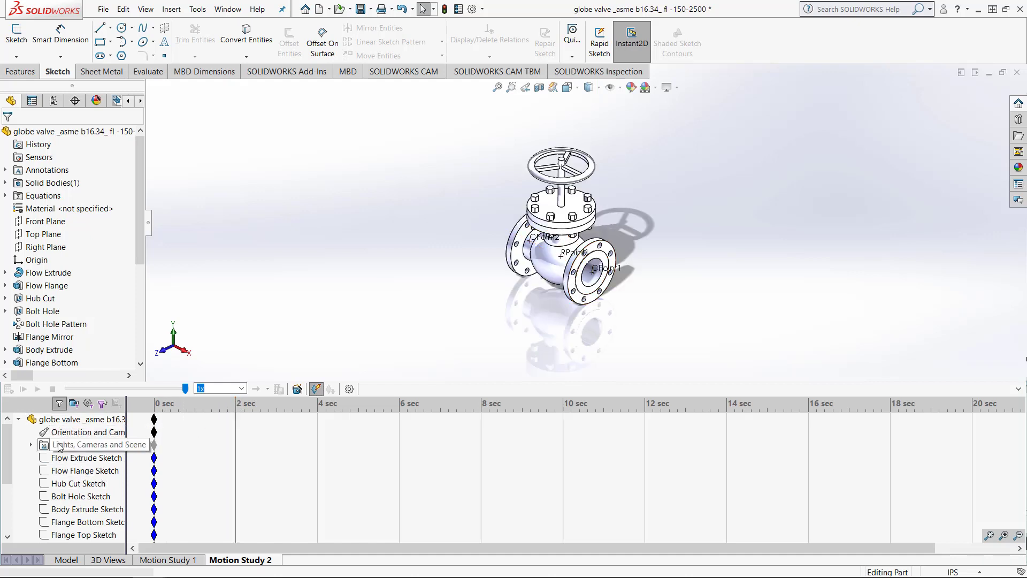
{"action": "left_click", "coordinate": [30, 446]}
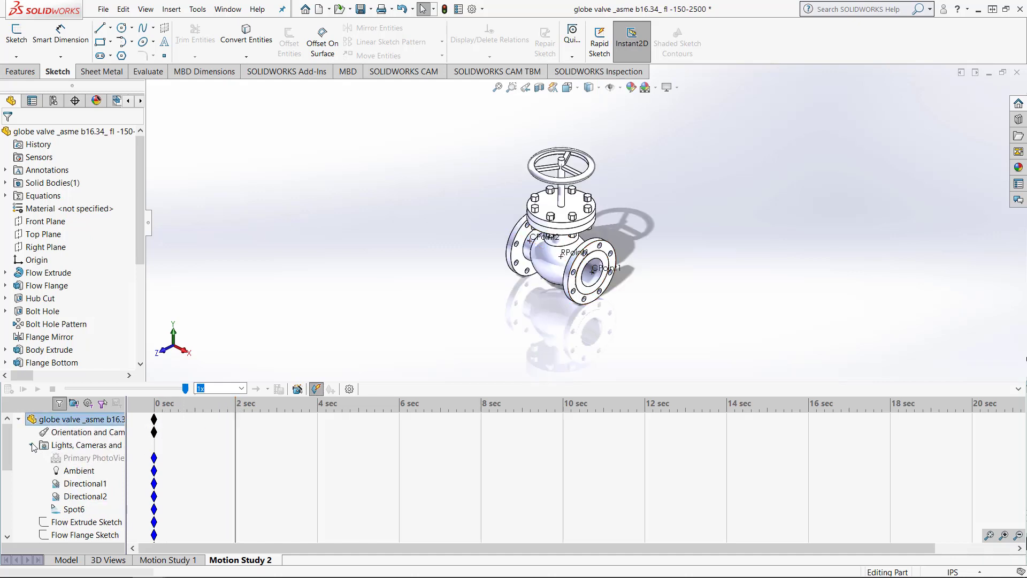
{"action": "right_click", "coordinate": [70, 509]}
{"action": "left_click", "coordinate": [107, 437]}
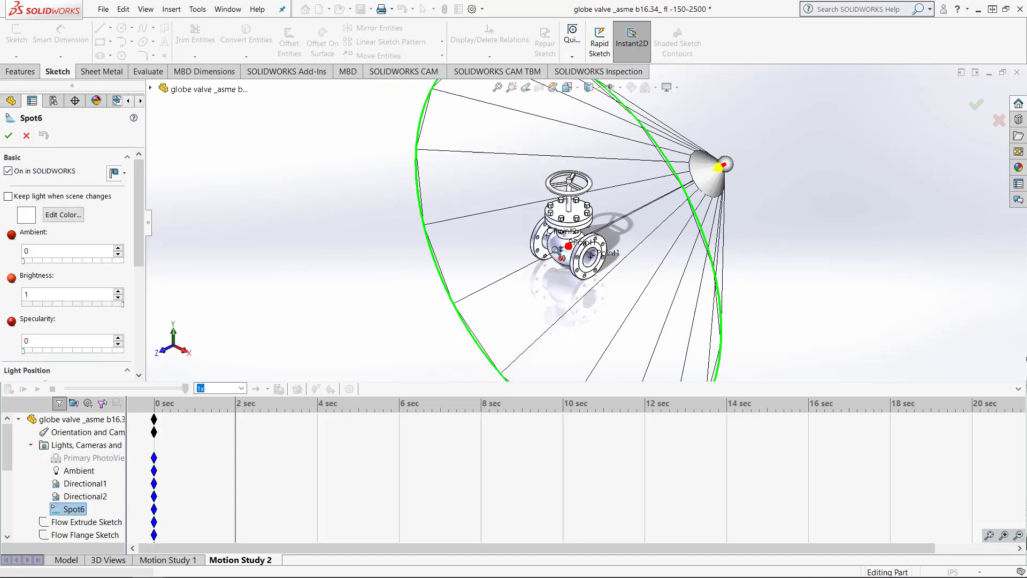
{"action": "left_click_drag", "start_coordinate": [717, 165], "coordinate": [480, 115]}
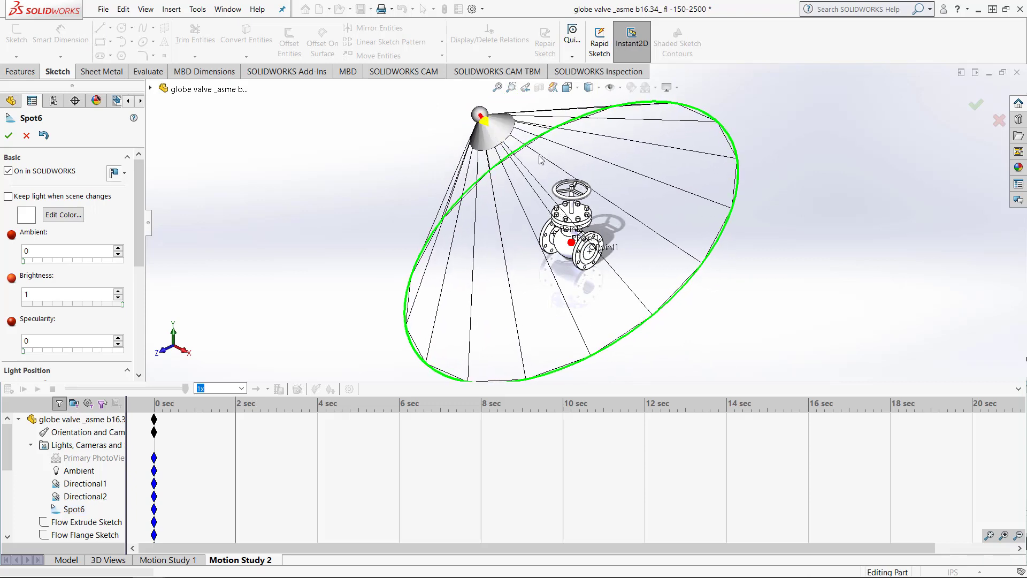
{"action": "left_click", "coordinate": [10, 137]}
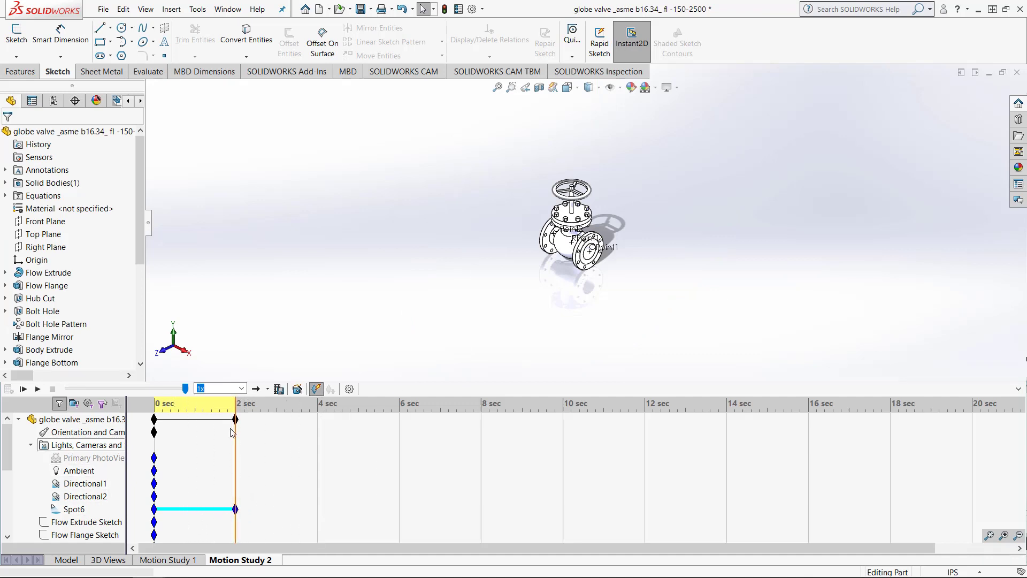
Play the spotlight animation from 0 sec, then switch to the Part1 document
{"action": "left_click_drag", "start_coordinate": [234, 433], "coordinate": [154, 432]}
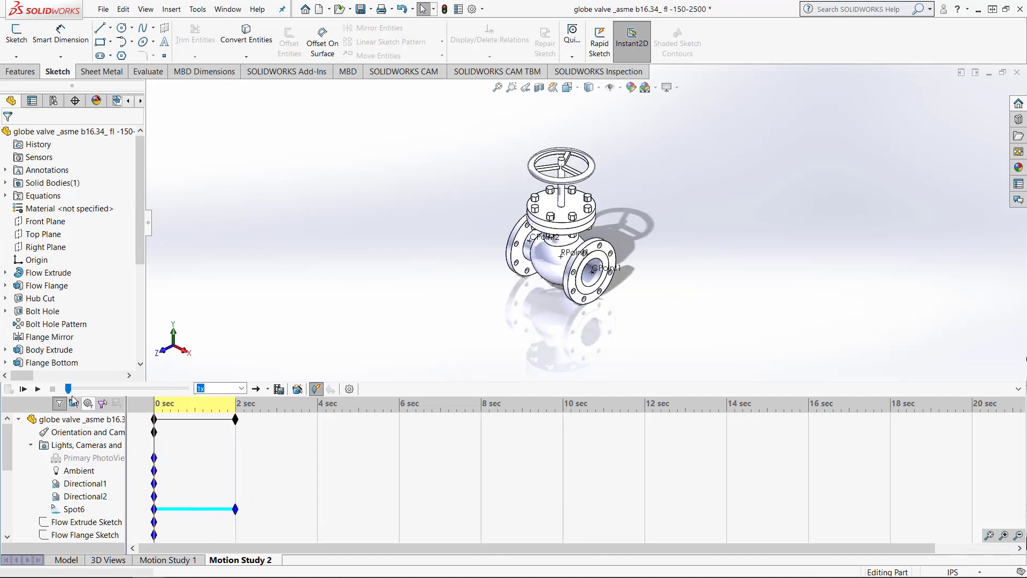
{"action": "left_click", "coordinate": [37, 392]}
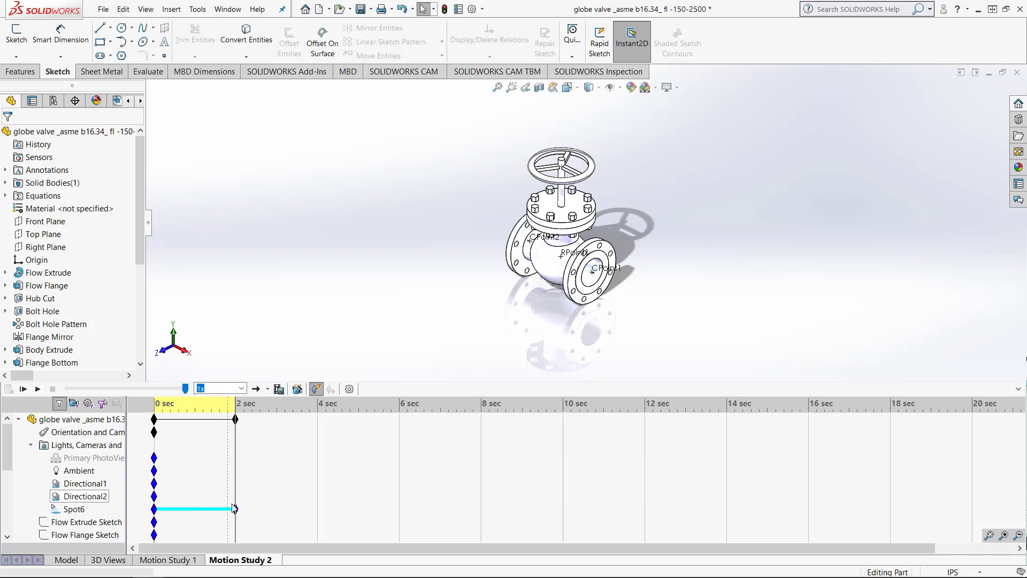
{"action": "mouse_move", "coordinate": [236, 509]}
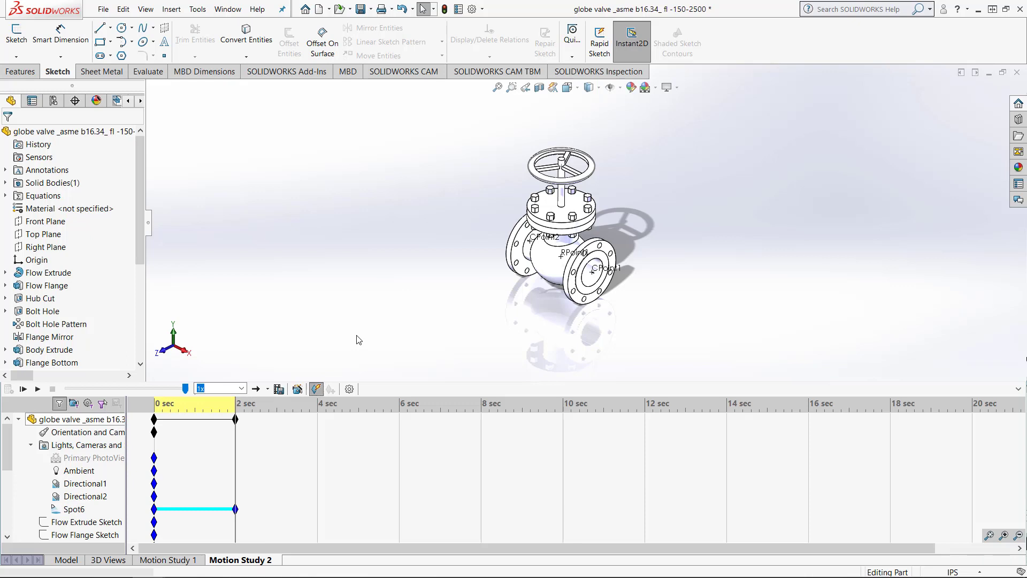
{"action": "key", "text": "ctrl+Tab"}
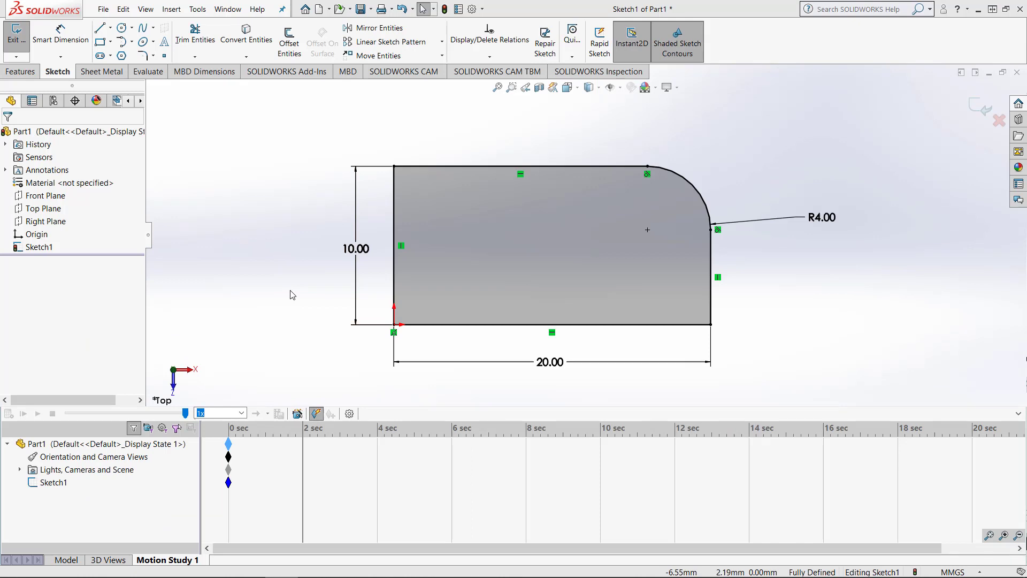
Change the 10.00 sketch height to 5.00, play it back, and move the time bar to 4 sec
{"action": "double_click", "coordinate": [357, 250]}
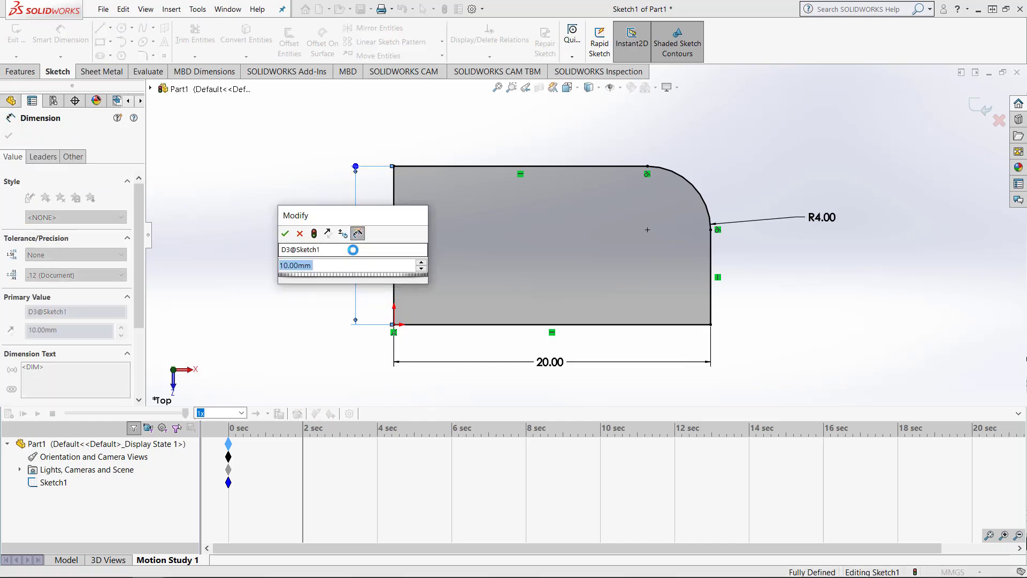
{"action": "type", "text": "5"}
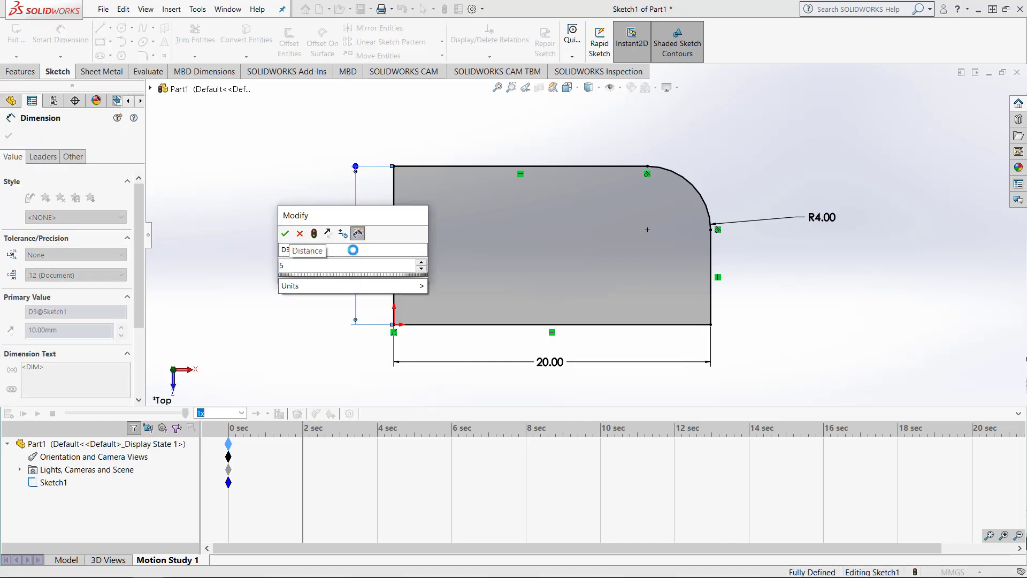
{"action": "key", "text": "Return"}
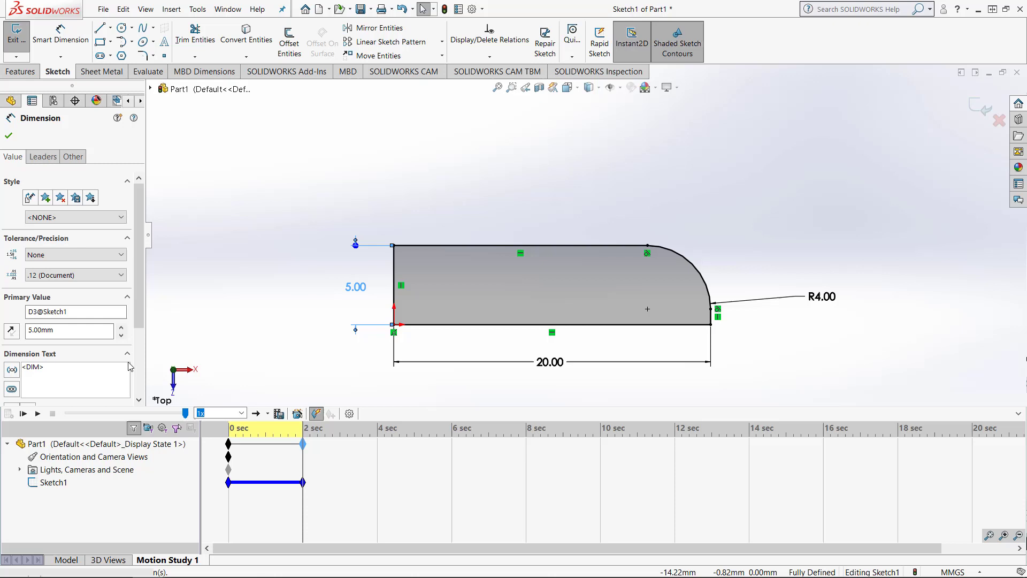
{"action": "left_click", "coordinate": [38, 414]}
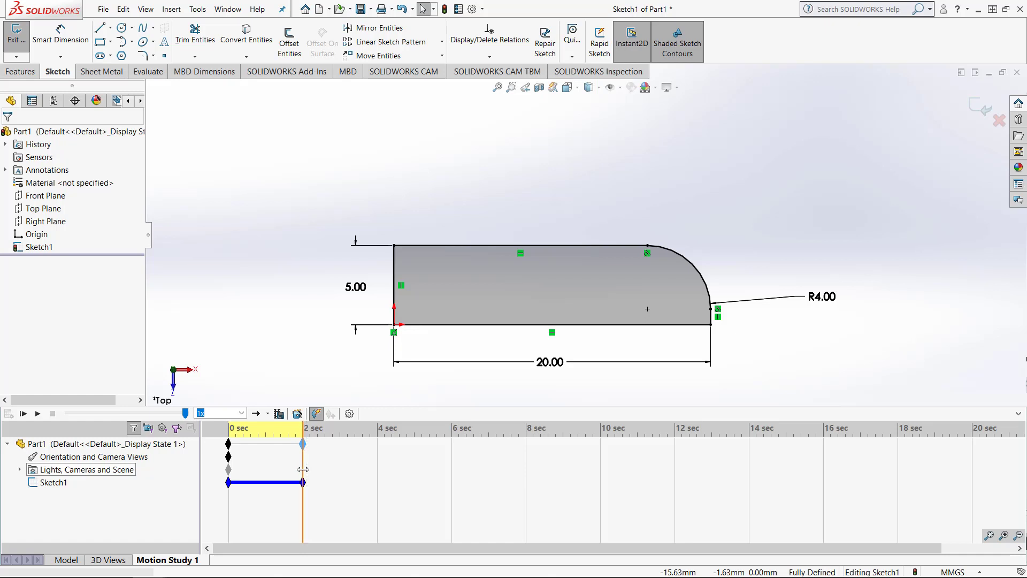
{"action": "left_click_drag", "start_coordinate": [303, 469], "coordinate": [381, 468]}
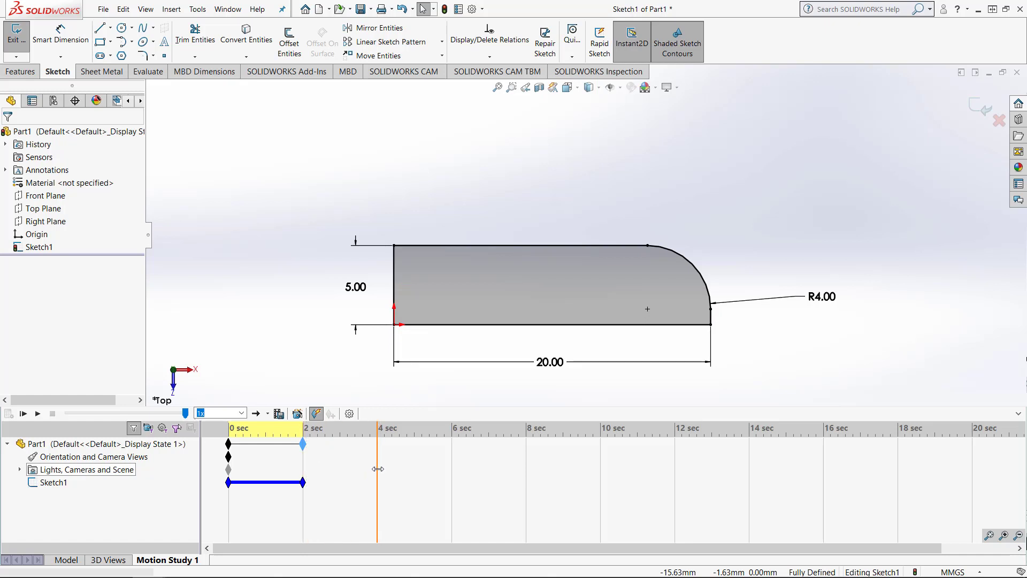
Set the width to 25.00 and the corner radius to R1.00 at 4 sec, then replay
{"action": "left_click", "coordinate": [550, 363]}
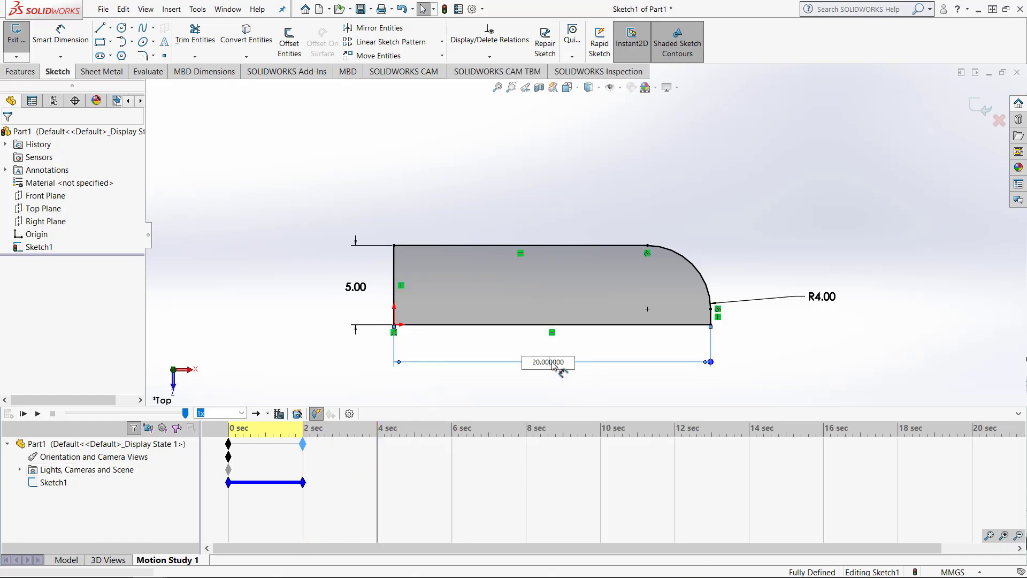
{"action": "key", "text": "Return"}
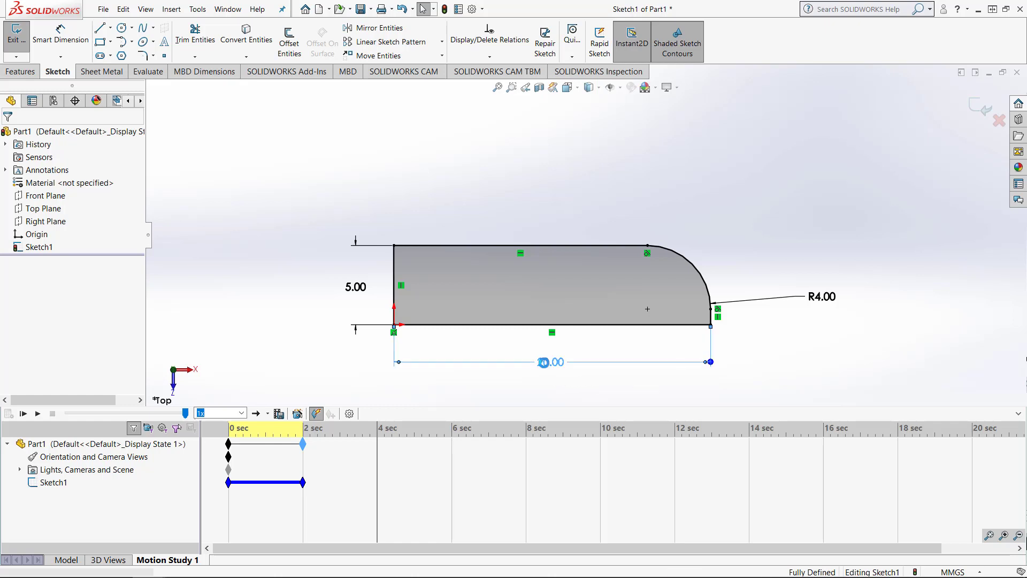
{"action": "double_click", "coordinate": [547, 364]}
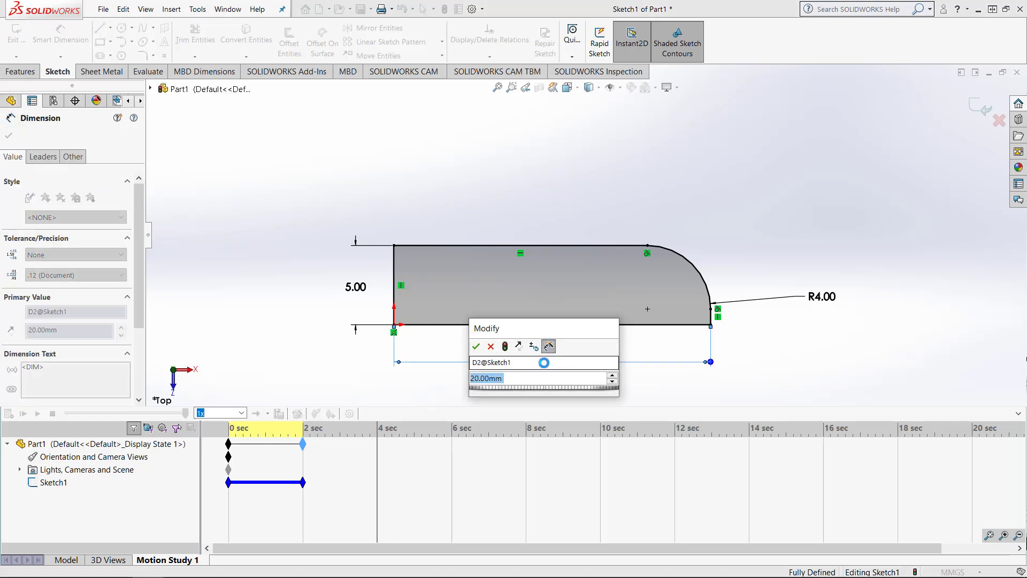
{"action": "type", "text": "25"}
{"action": "key", "text": "Return"}
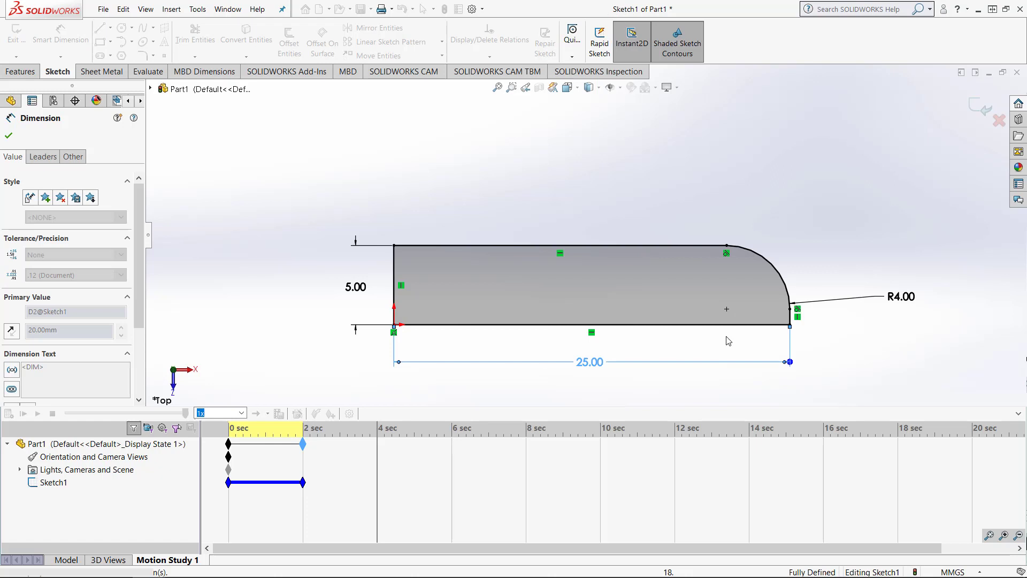
{"action": "double_click", "coordinate": [900, 296]}
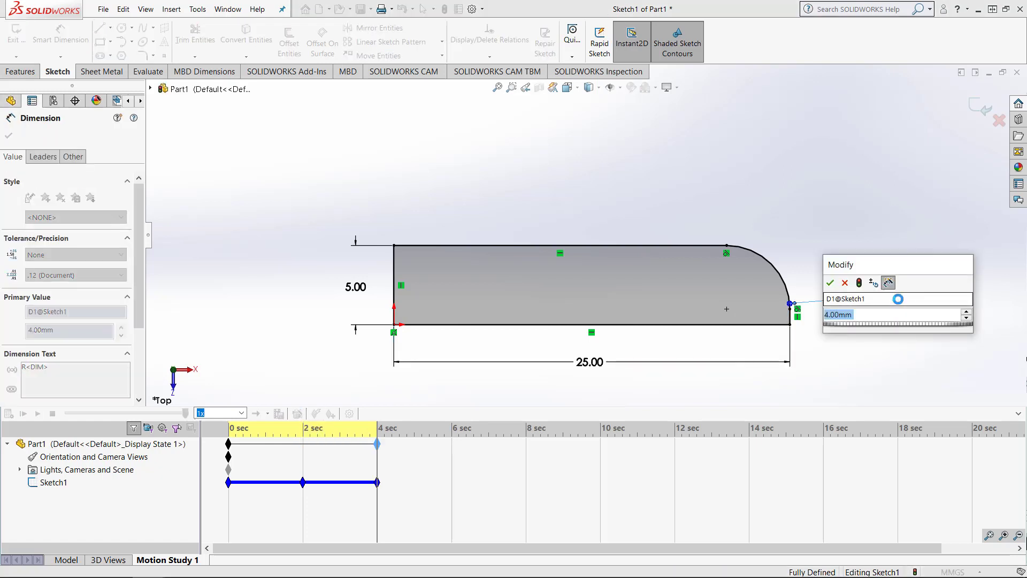
{"action": "key", "text": "Return"}
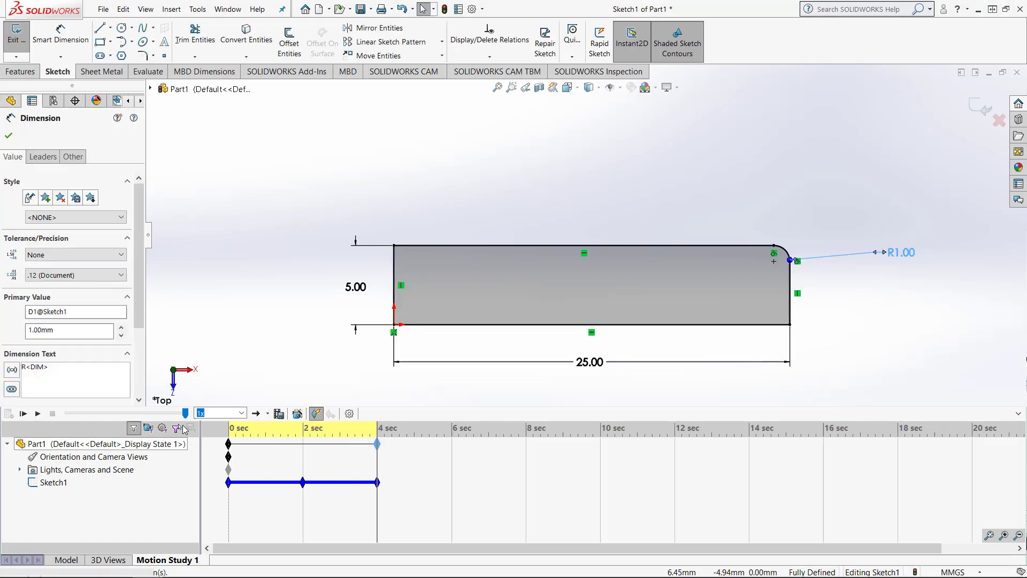
{"action": "left_click", "coordinate": [38, 416]}
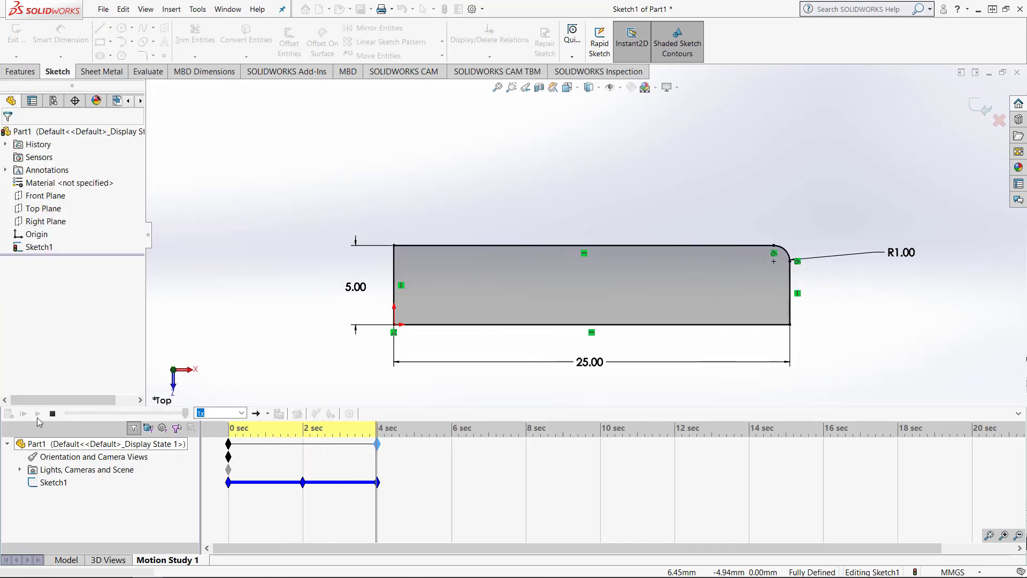
Drag the first Sketch1 key from 0 sec to about 0.5 sec
{"action": "left_click_drag", "start_coordinate": [228, 482], "coordinate": [336, 483]}
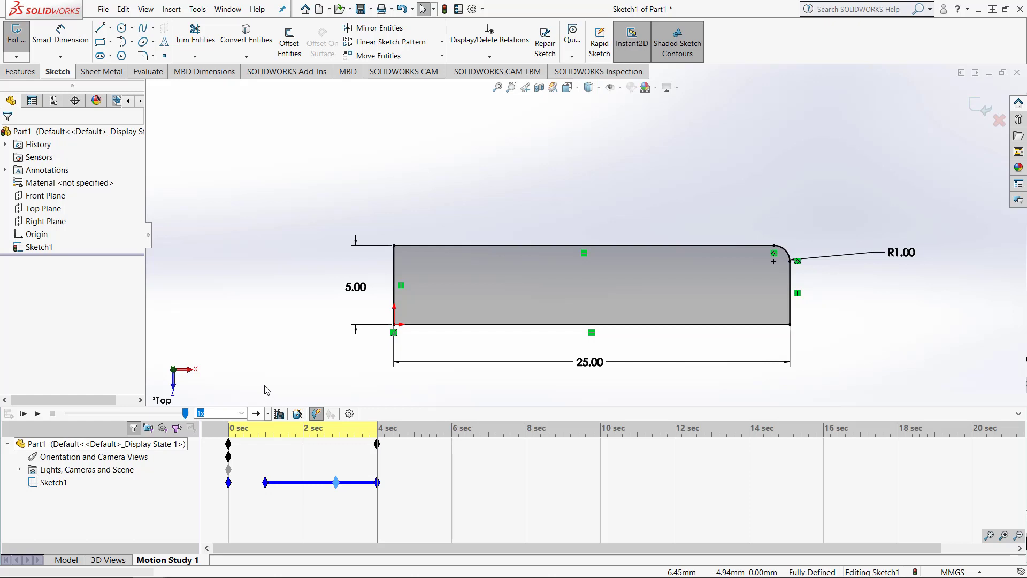